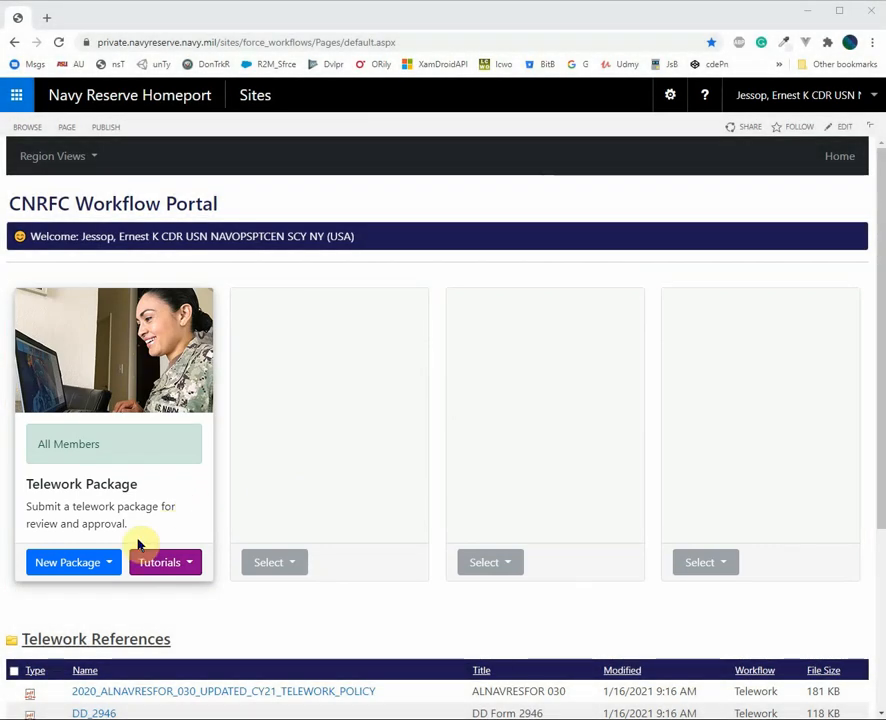
# Start a New Telework Package - SELRES from the New Package menu
pyautogui.click(108, 563)
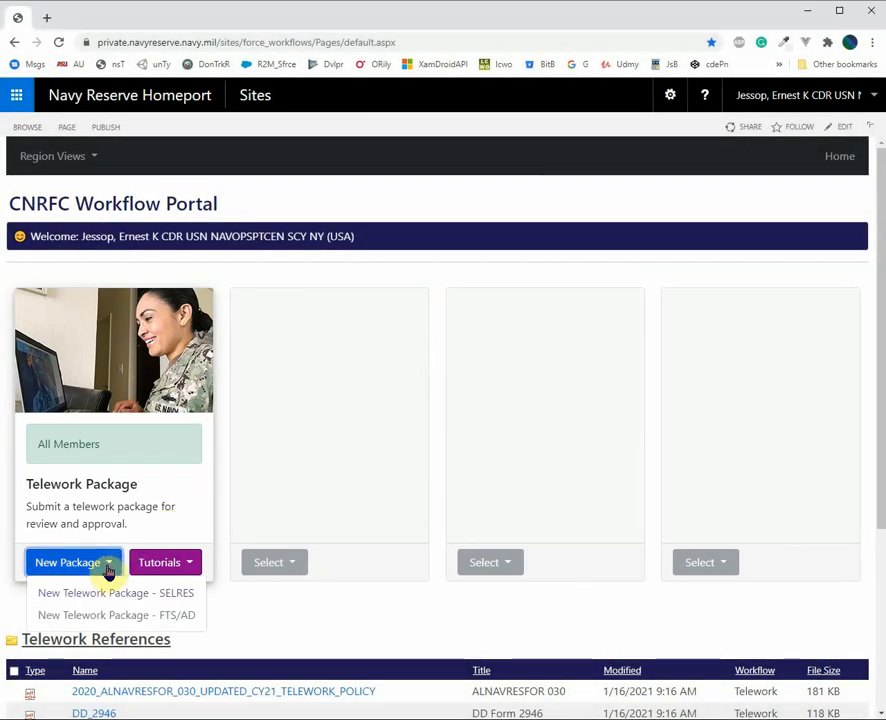
pyautogui.scroll(-1, 222, 509)
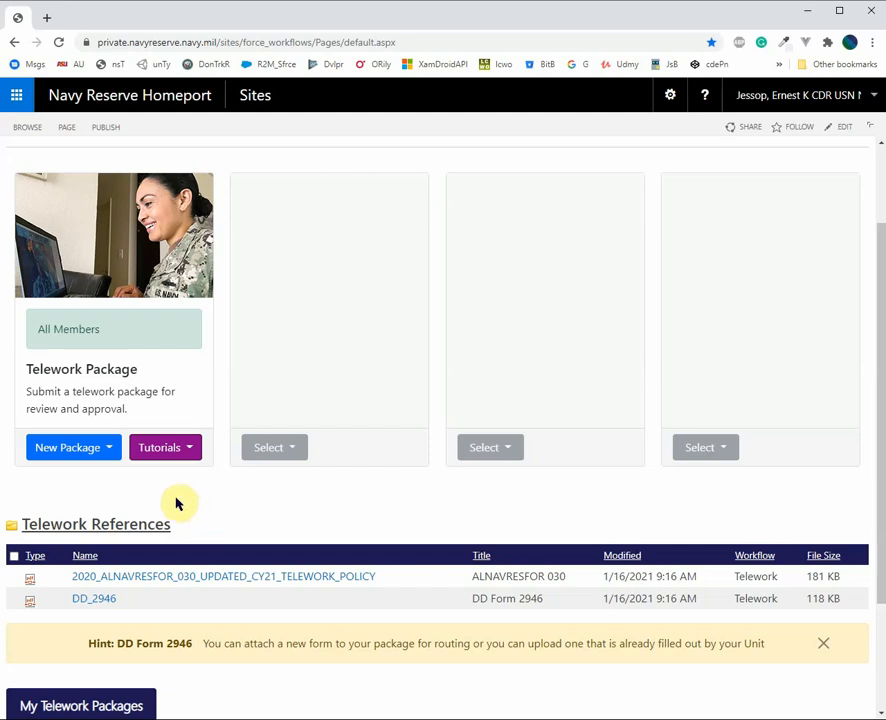
pyautogui.click(98, 453)
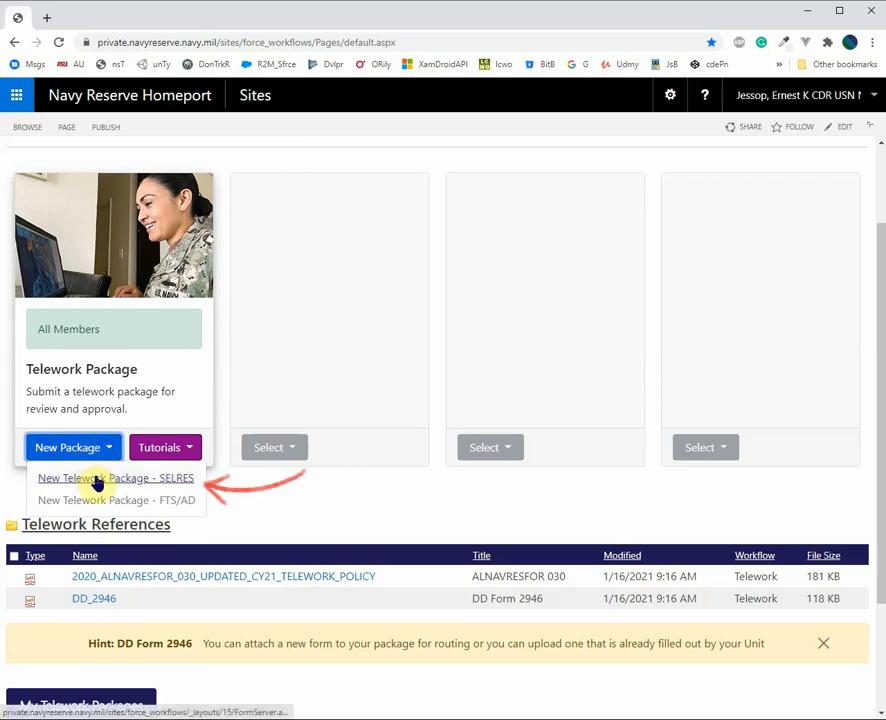
pyautogui.click(97, 482)
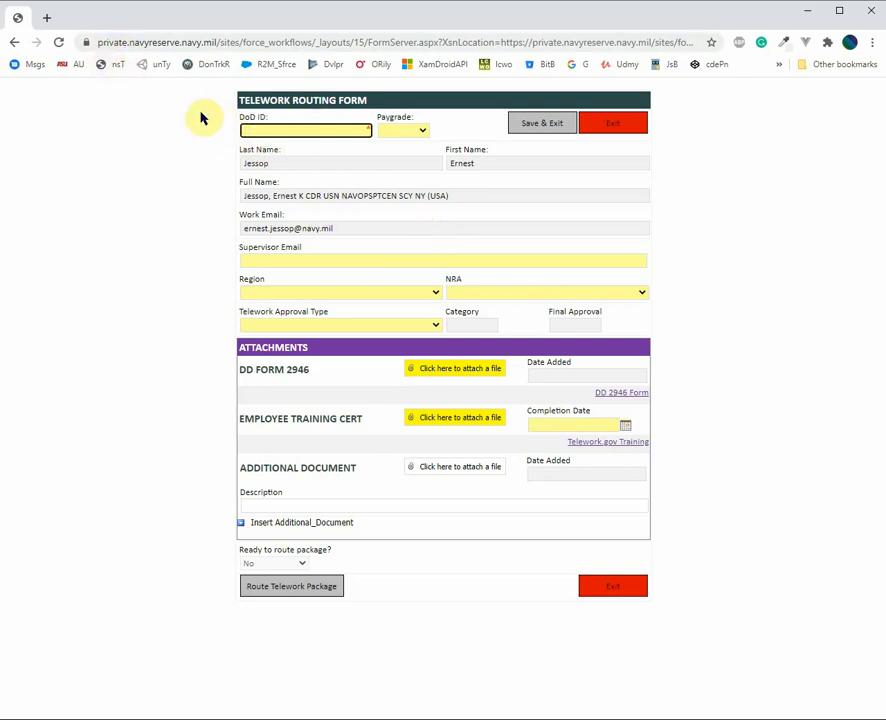
# Open the myNRH | Navy Reserve Homeport site in a new Chrome tab
pyautogui.click(46, 18)
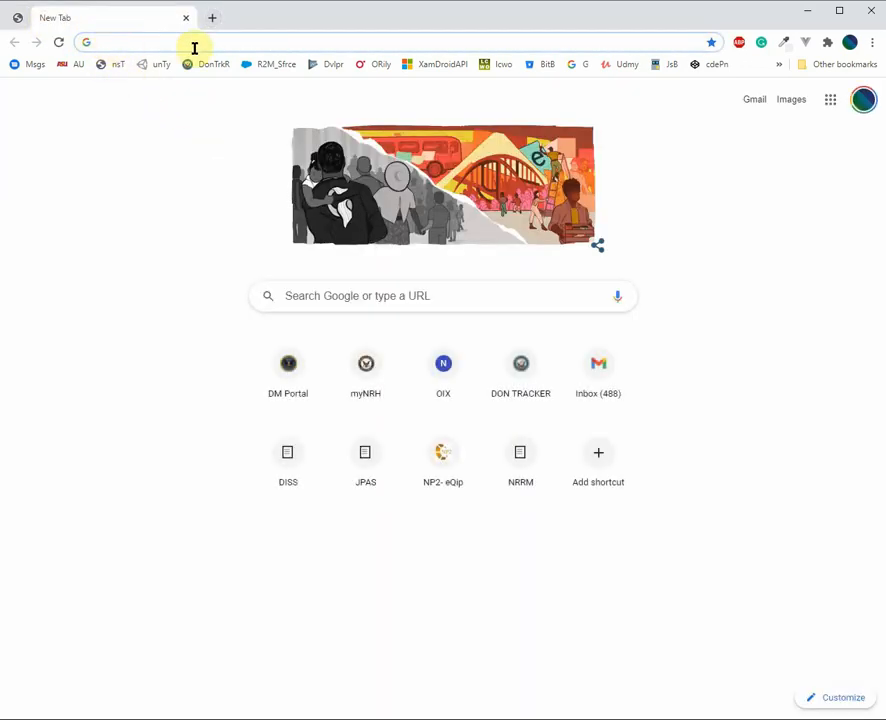
pyautogui.write('my')
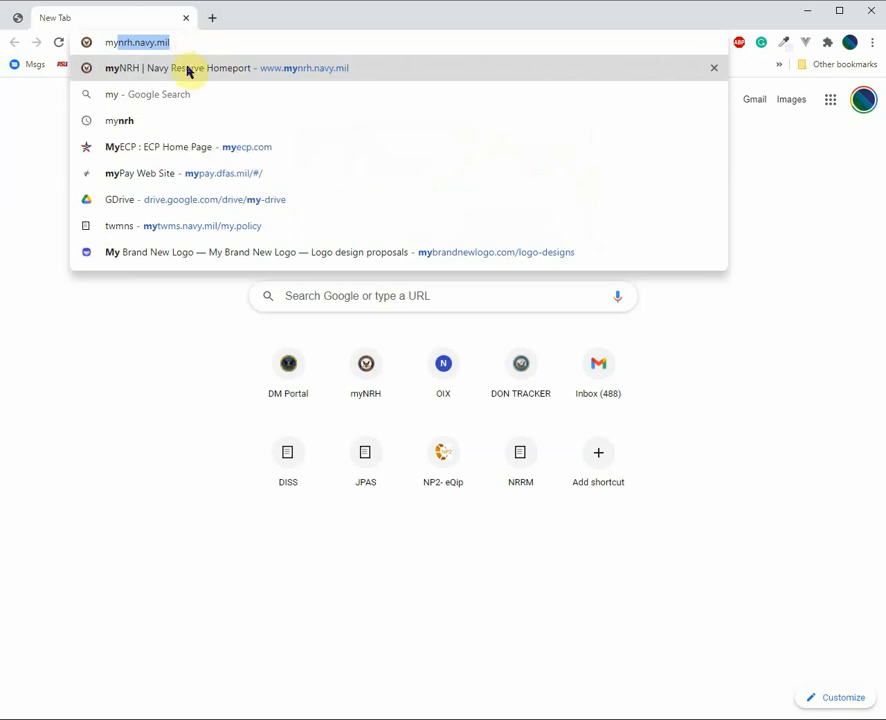
pyautogui.click(191, 71)
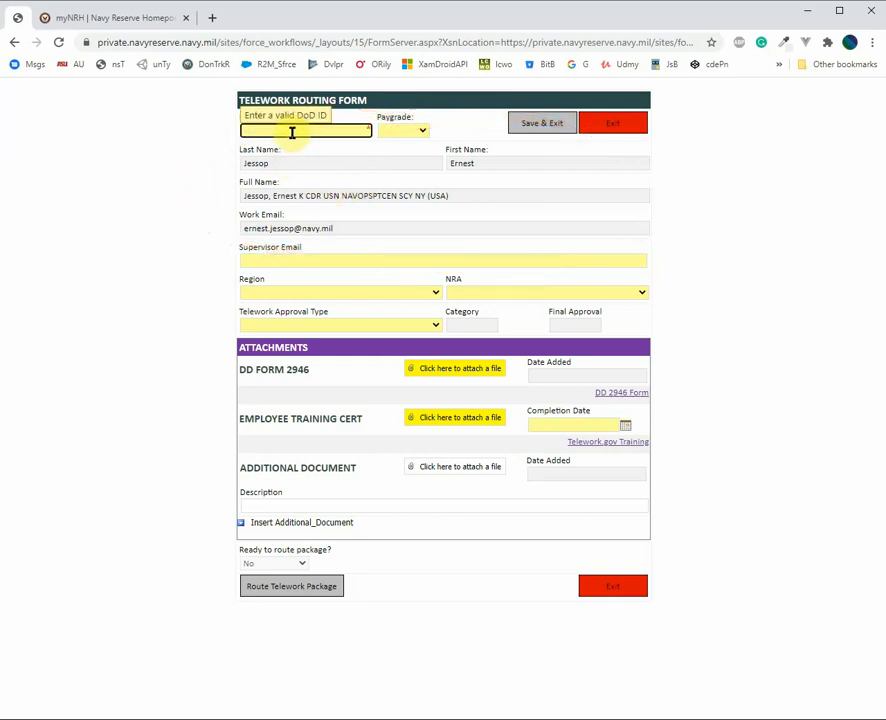
# Enter the DoD ID, set paygrade E3, and fill in the supervisor's email
pyautogui.write('1111111111')
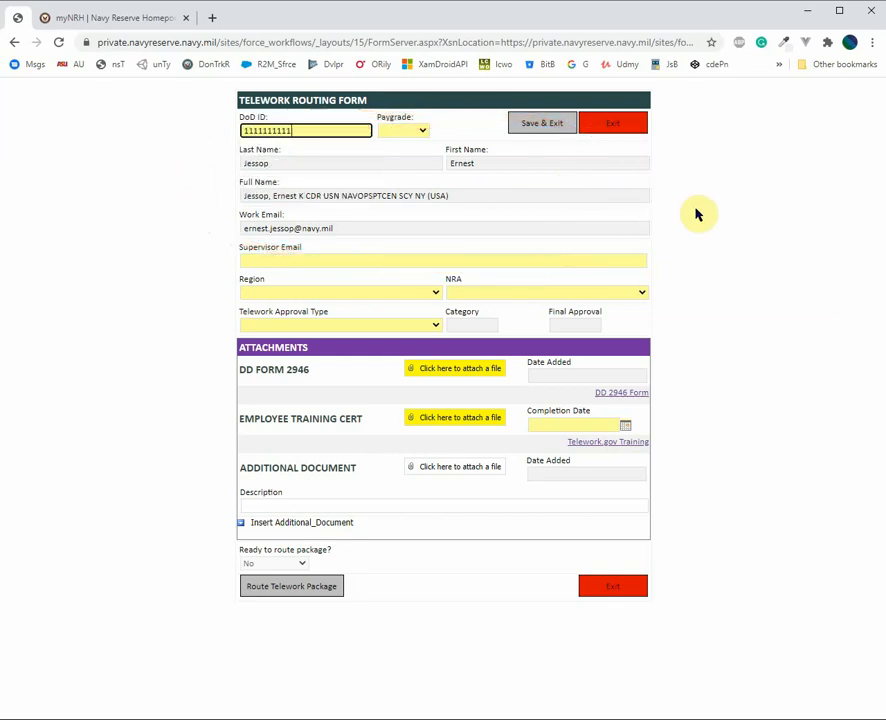
pyautogui.click(707, 206)
pyautogui.click(416, 135)
pyautogui.click(395, 184)
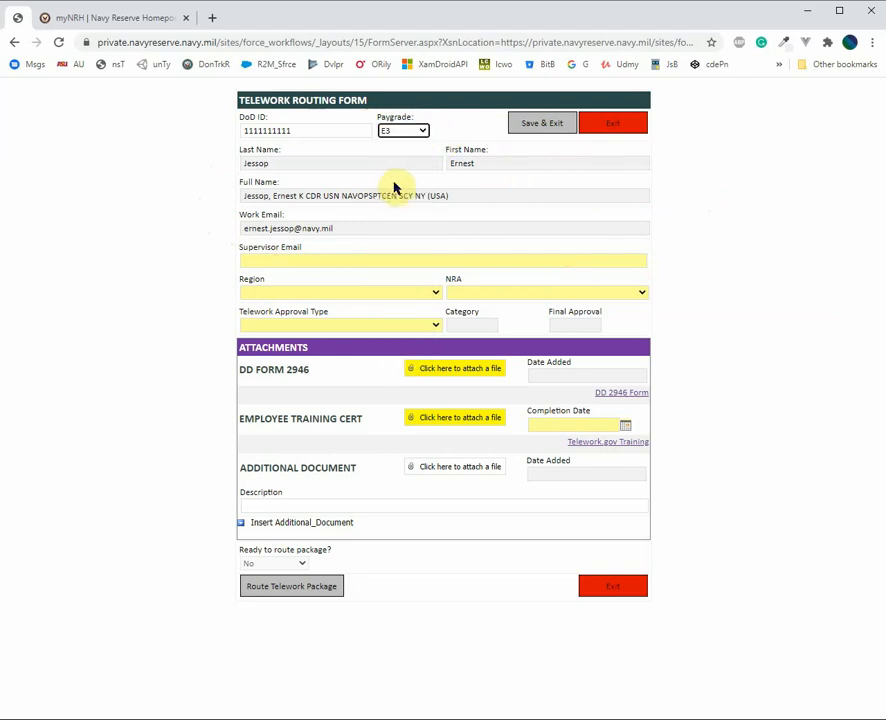
pyautogui.click(296, 259)
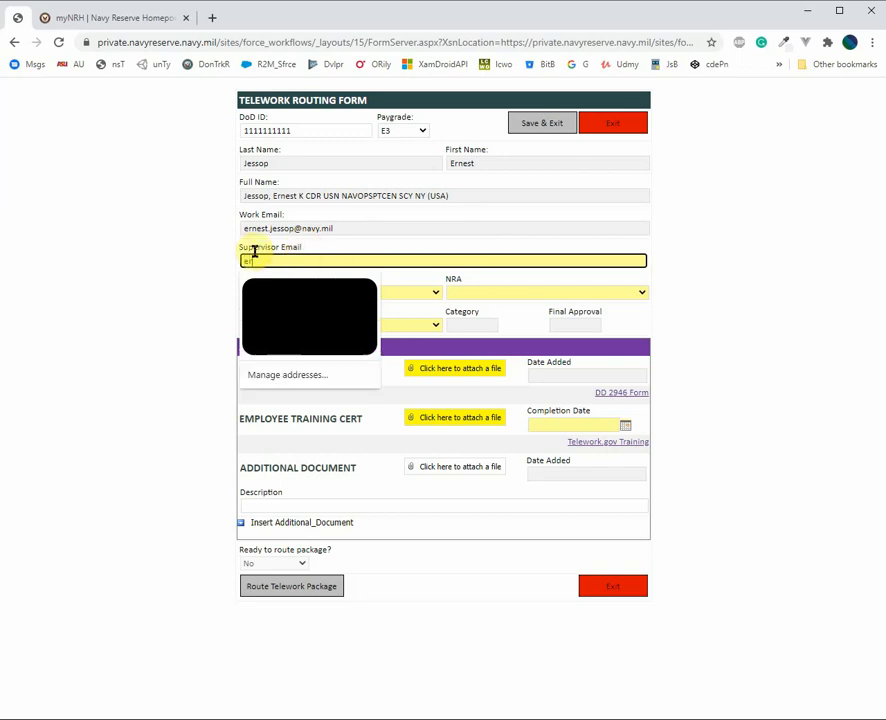
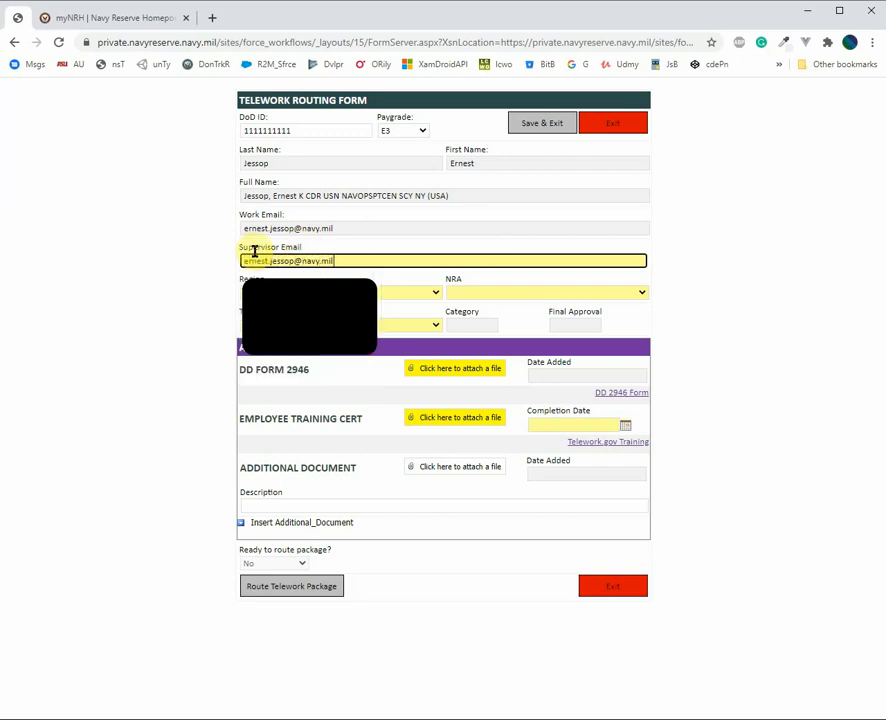
pyautogui.click(204, 306)
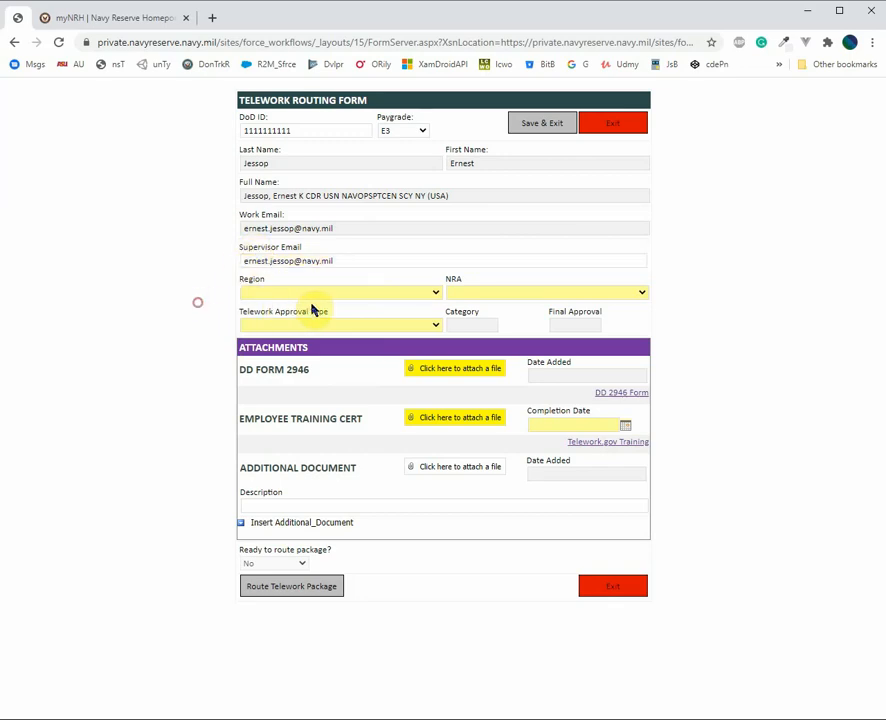
# Set region NAVREG MIDLANT RCC NORFOLK VA and NRA NOSC SCHENECTADY NY
pyautogui.click(425, 292)
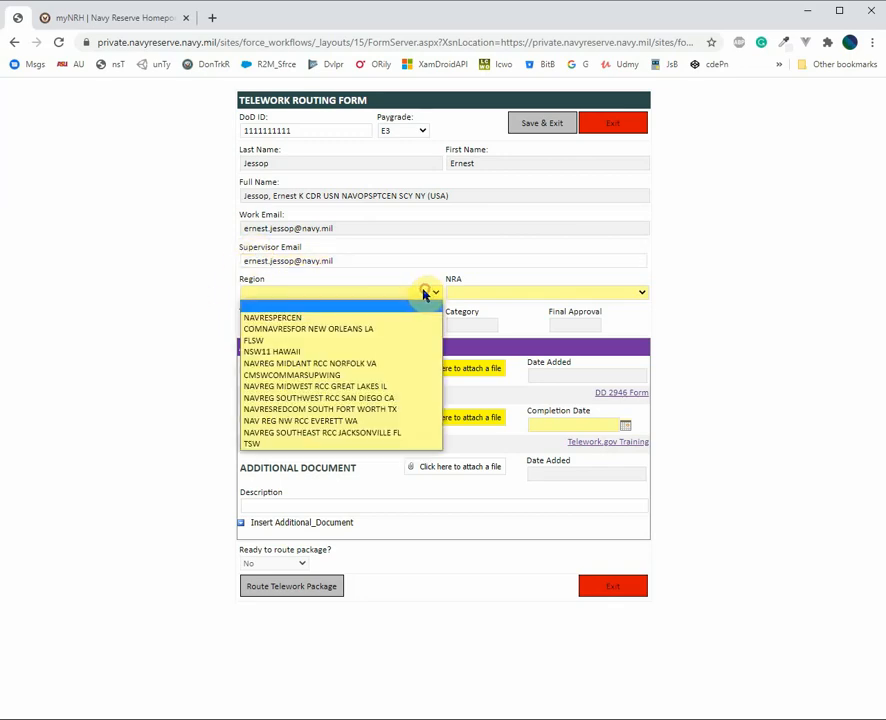
pyautogui.click(362, 366)
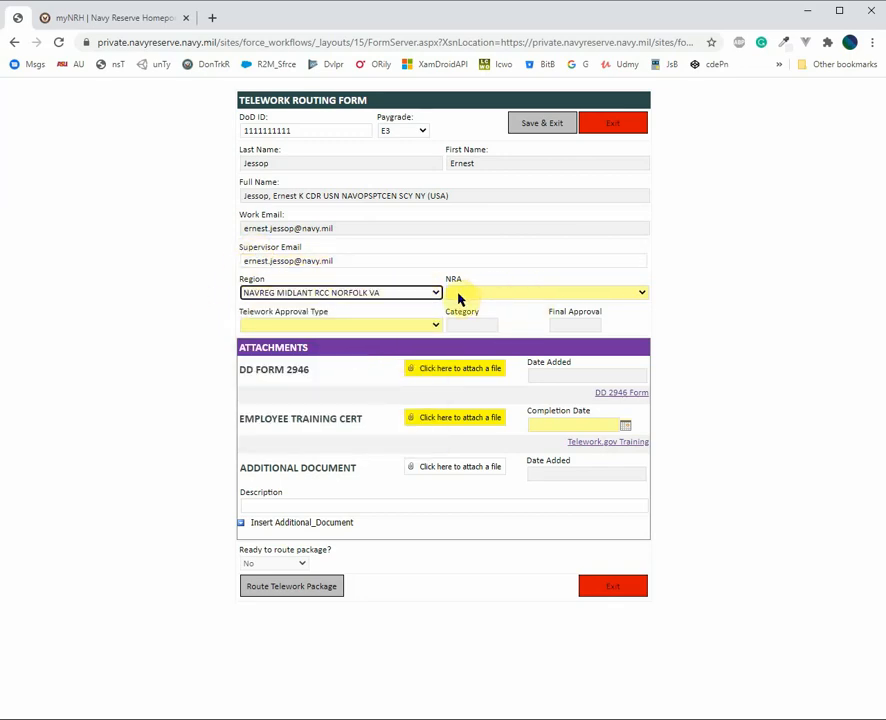
pyautogui.click(492, 294)
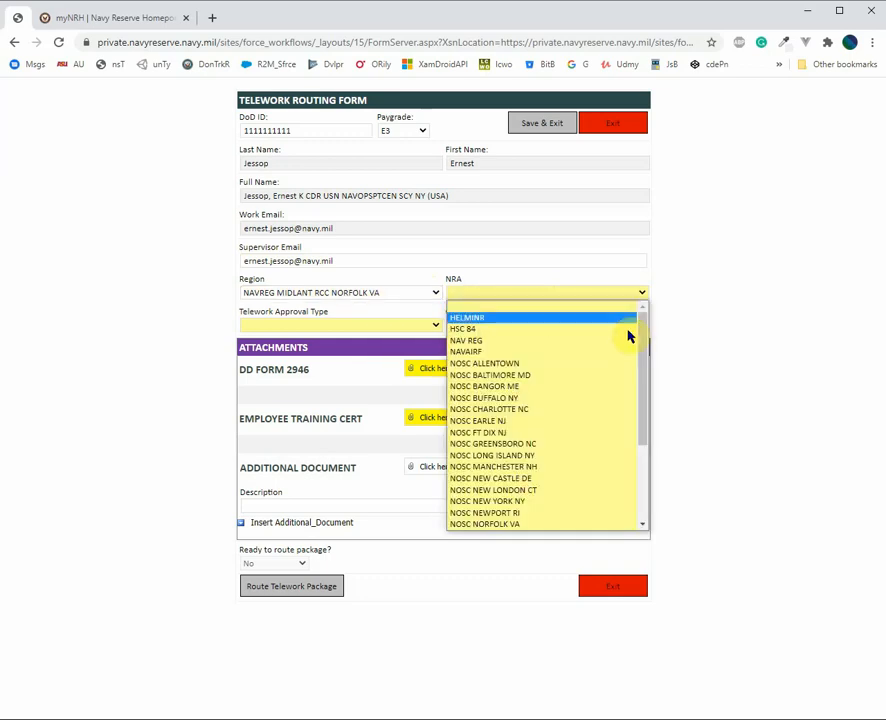
pyautogui.moveTo(645, 328); pyautogui.dragTo(634, 400)
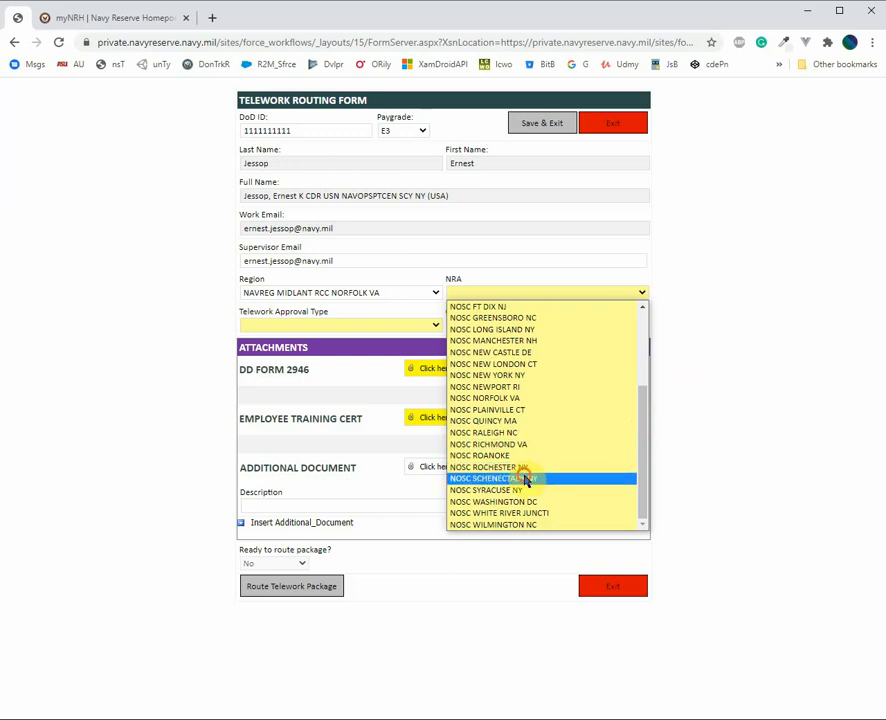
pyautogui.click(518, 482)
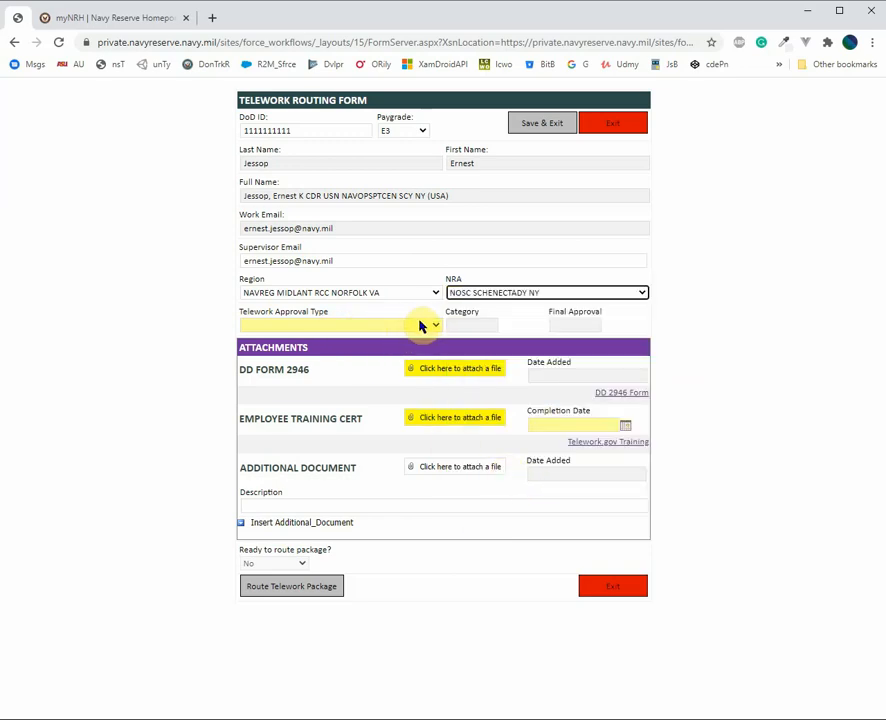
pyautogui.click(422, 327)
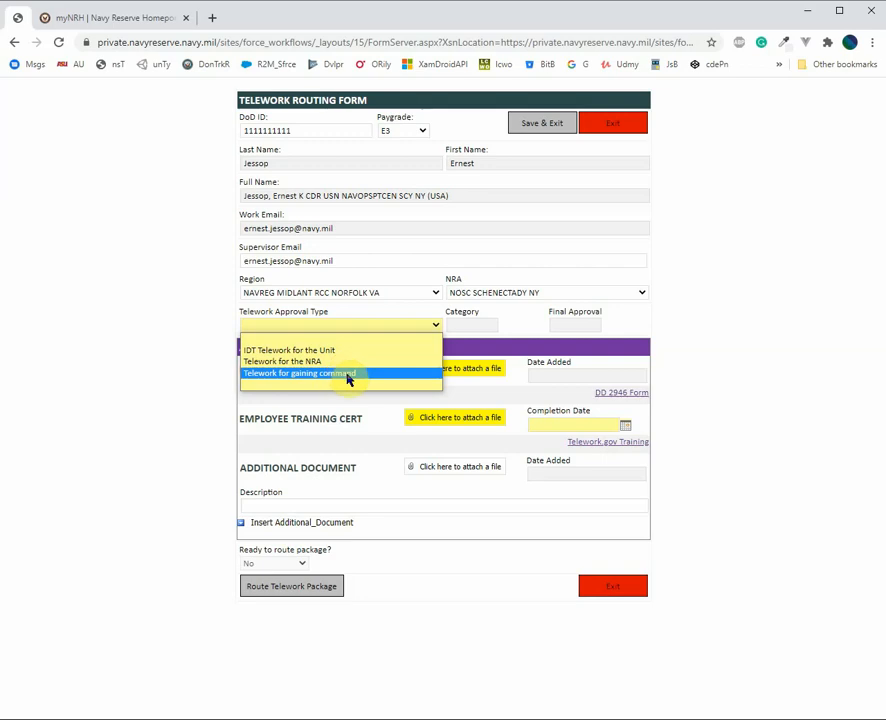
# Change the approval type from Telework for gaining command to IDT Telework for the Unit
pyautogui.click(347, 374)
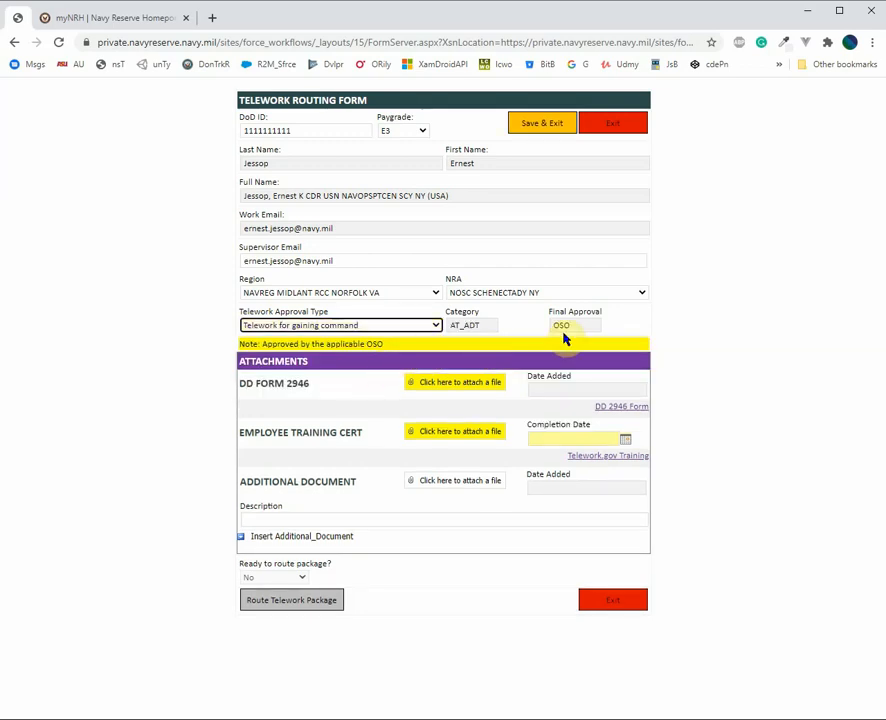
pyautogui.click(434, 326)
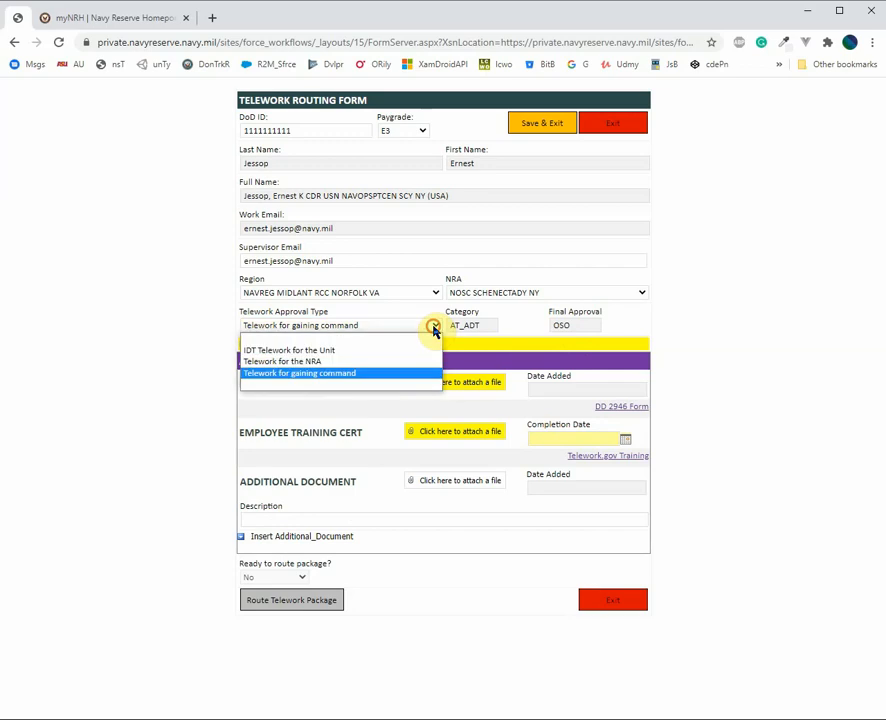
pyautogui.click(357, 352)
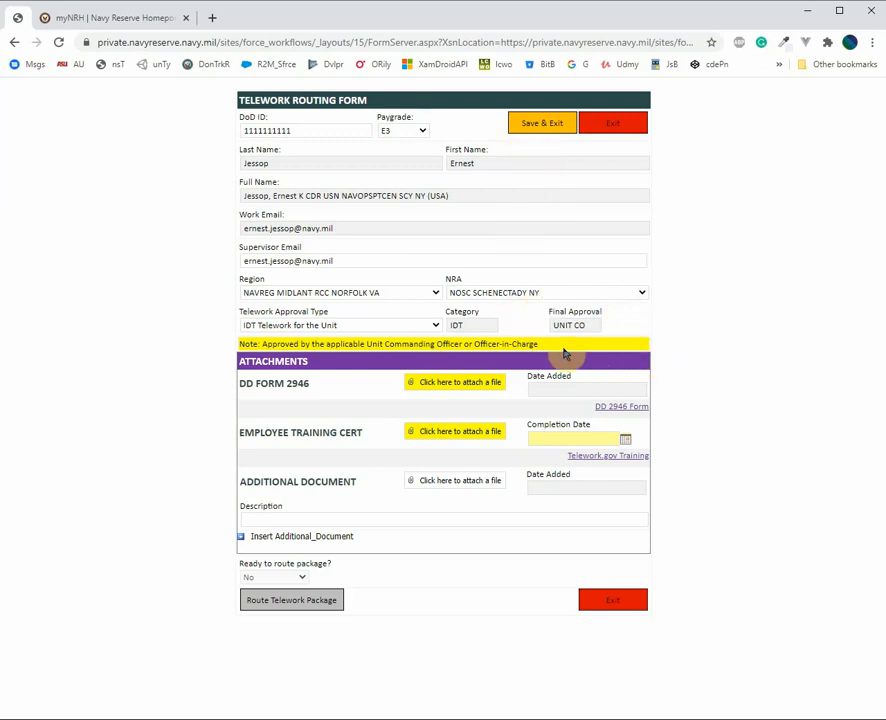
# Attach DD_2946.pdf as the DD Form 2946, then open the Telework.gov training page
pyautogui.click(435, 386)
pyautogui.click(354, 394)
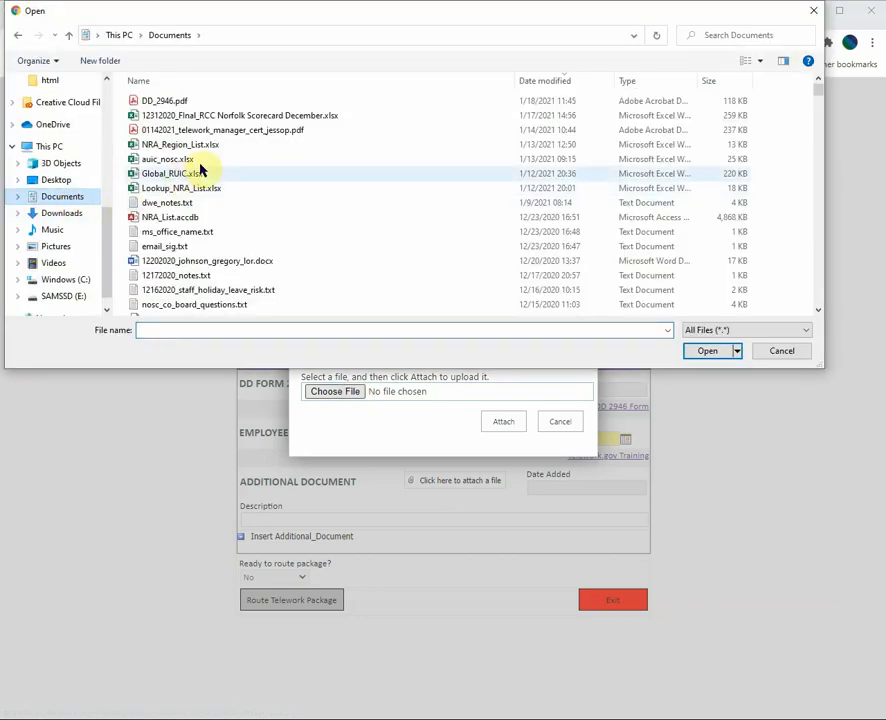
pyautogui.doubleClick(158, 102)
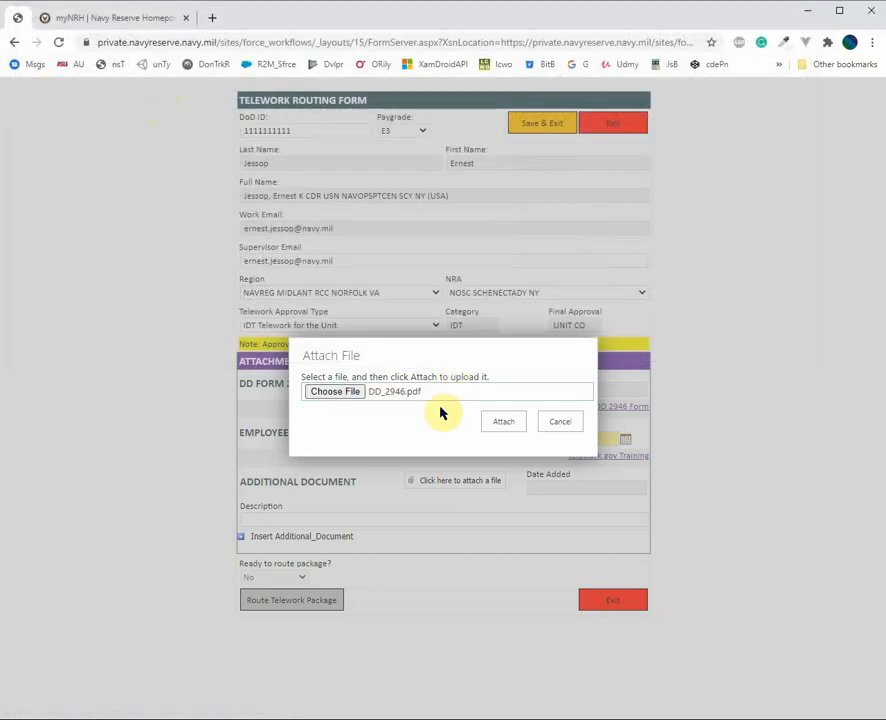
pyautogui.click(502, 421)
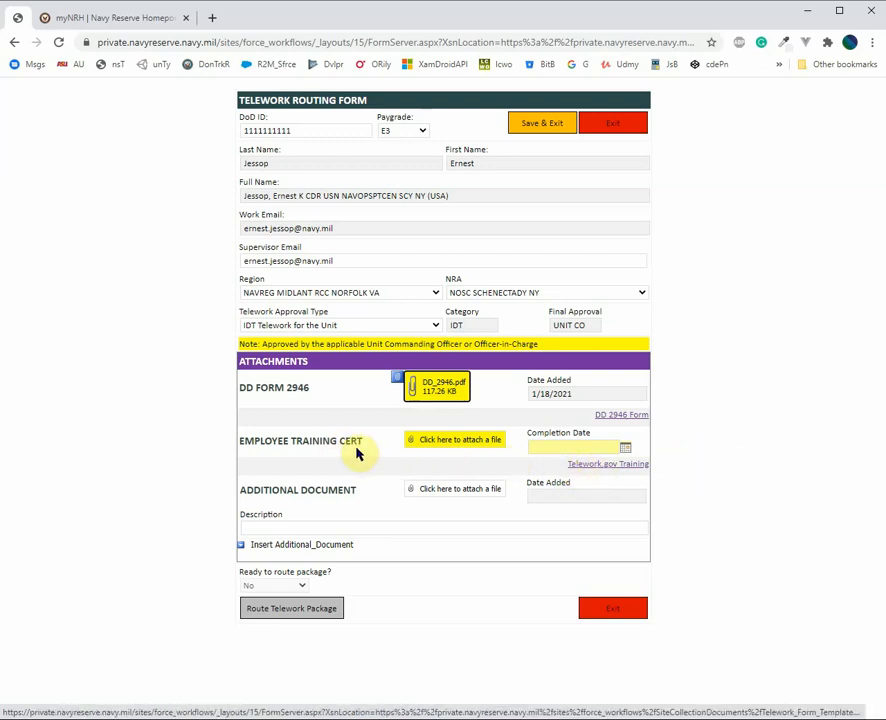
pyautogui.click(584, 466)
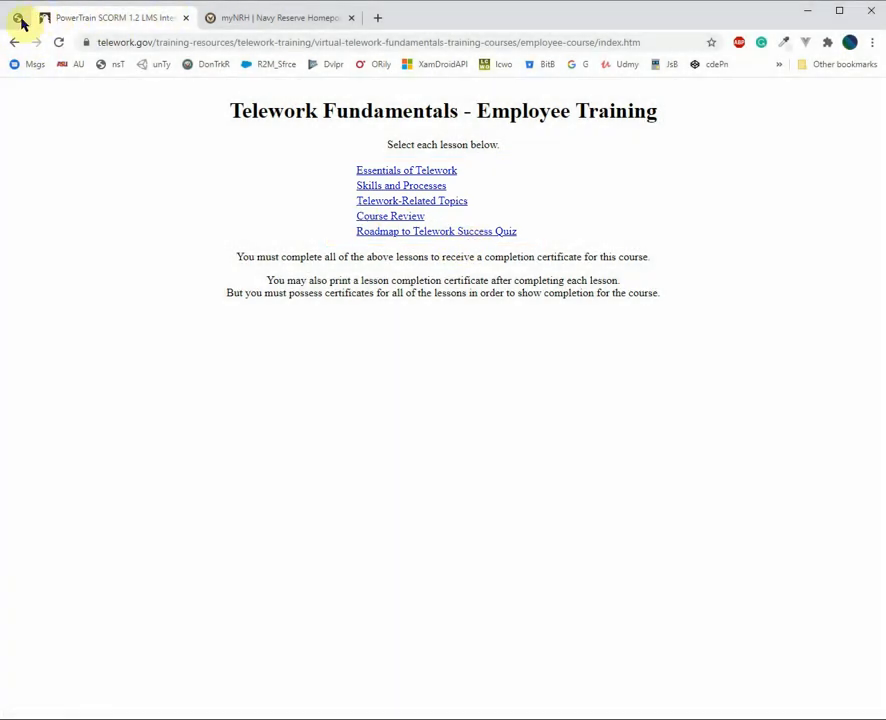
# Return from the Telework Fundamentals lessons to the myNRH routing form tab
pyautogui.click(18, 17)
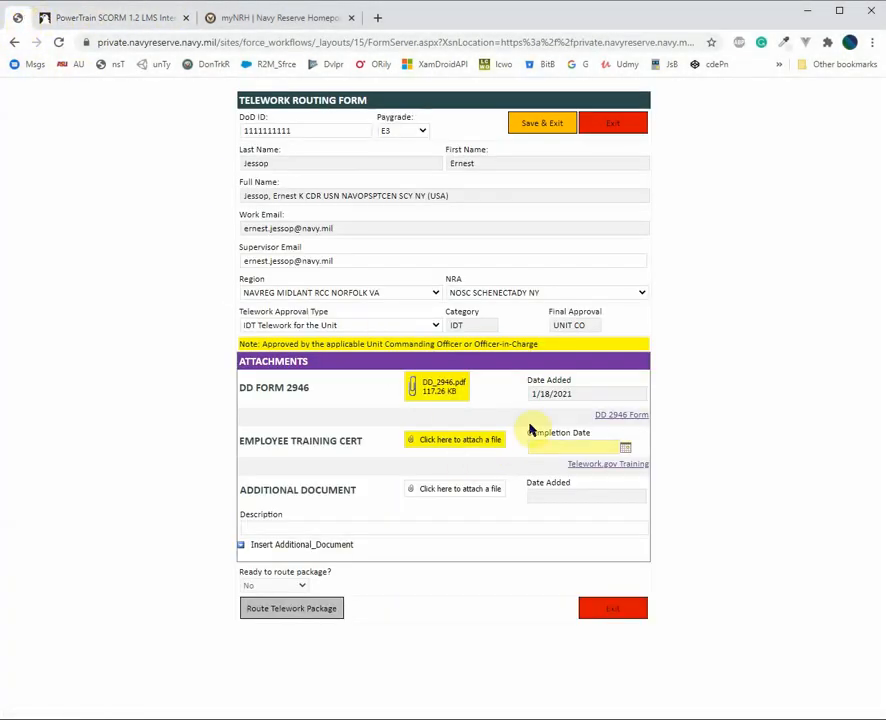
# Attach the telework manager training certificate PDF with completion date 1/14/2021
pyautogui.click(503, 441)
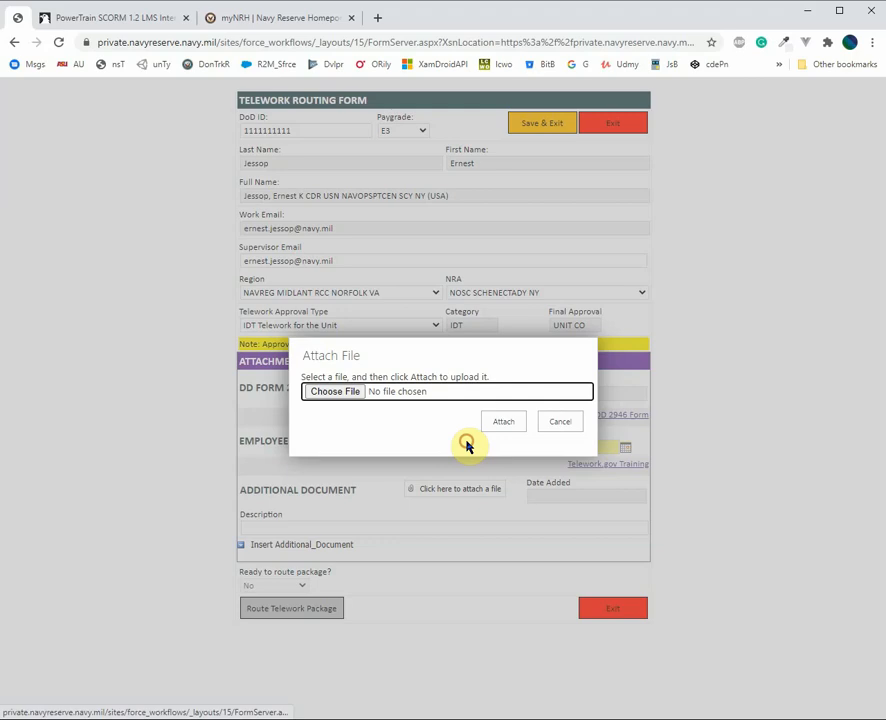
pyautogui.click(354, 397)
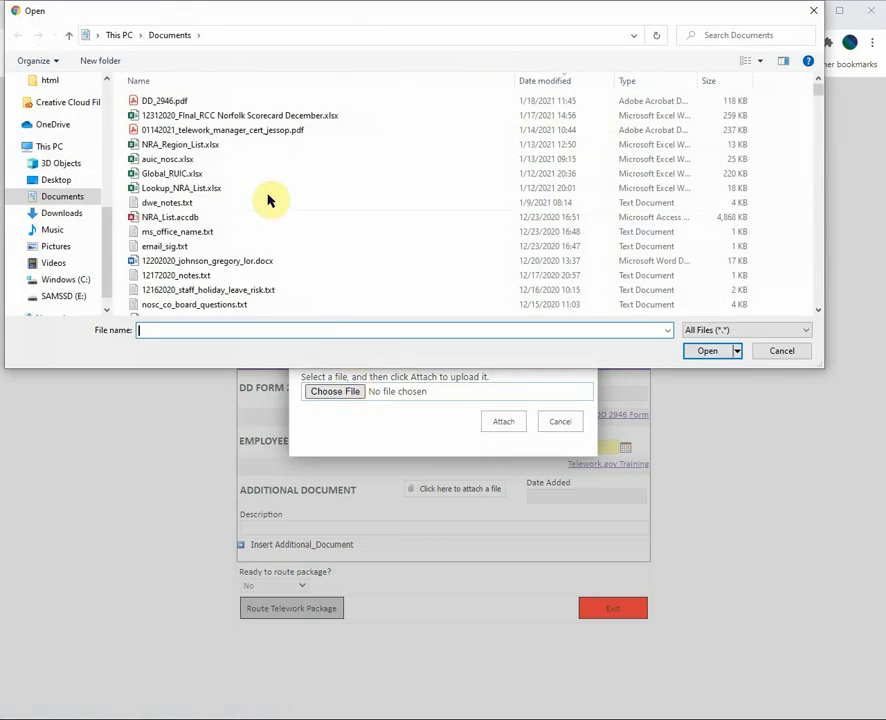
pyautogui.click(184, 131)
pyautogui.doubleClick(184, 133)
pyautogui.click(503, 421)
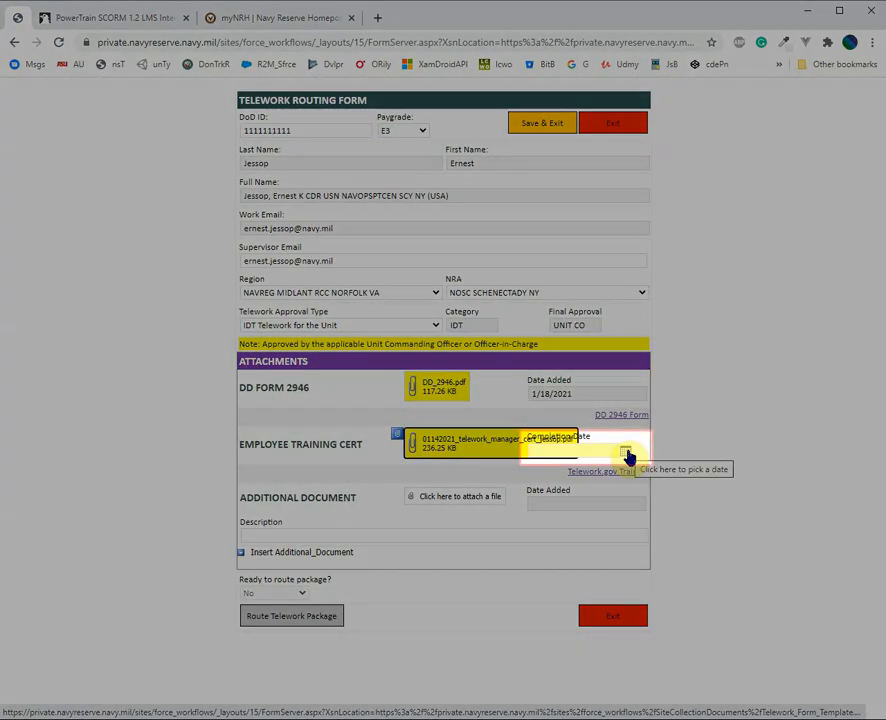
pyautogui.click(626, 456)
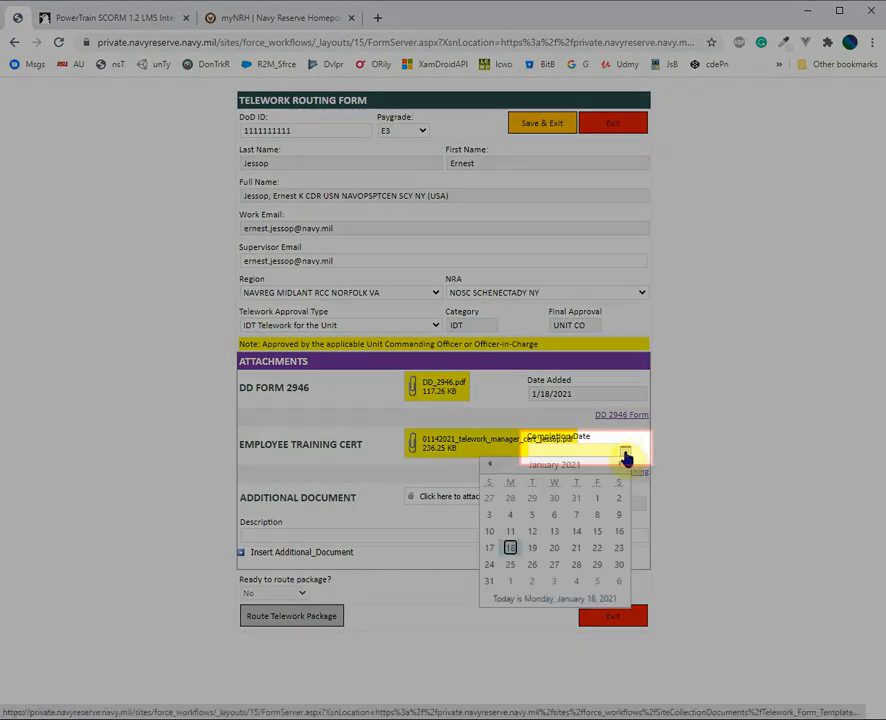
pyautogui.click(576, 533)
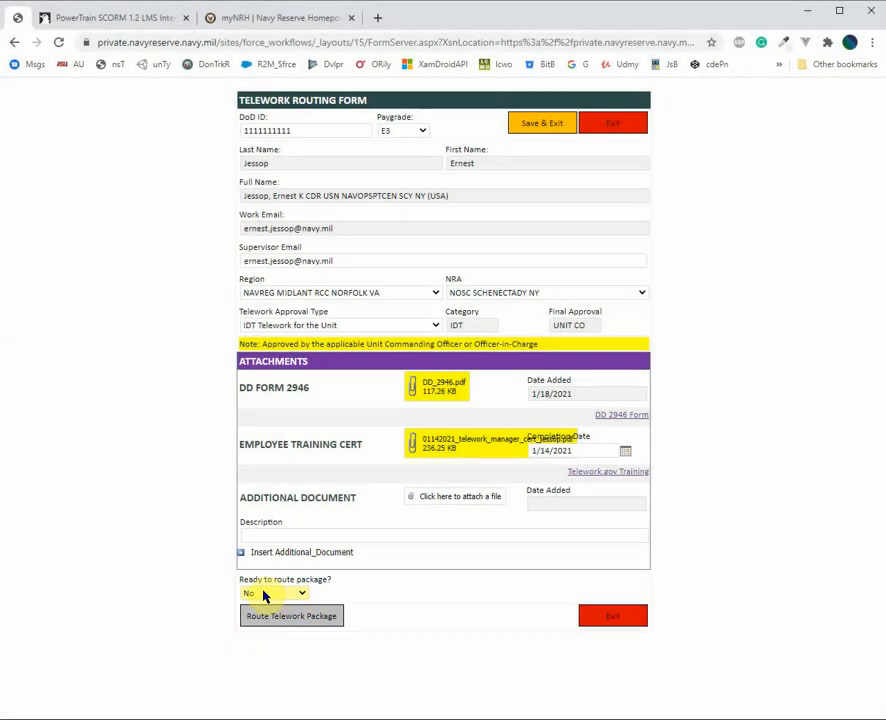
# Set Ready to route to Yes and route the telework package
pyautogui.click(300, 593)
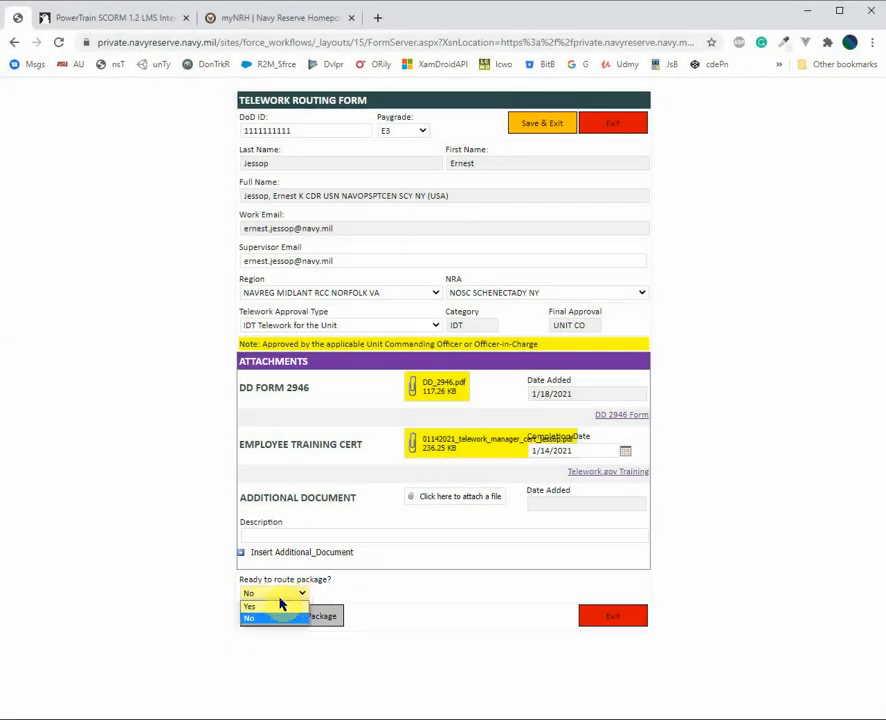
pyautogui.click(272, 608)
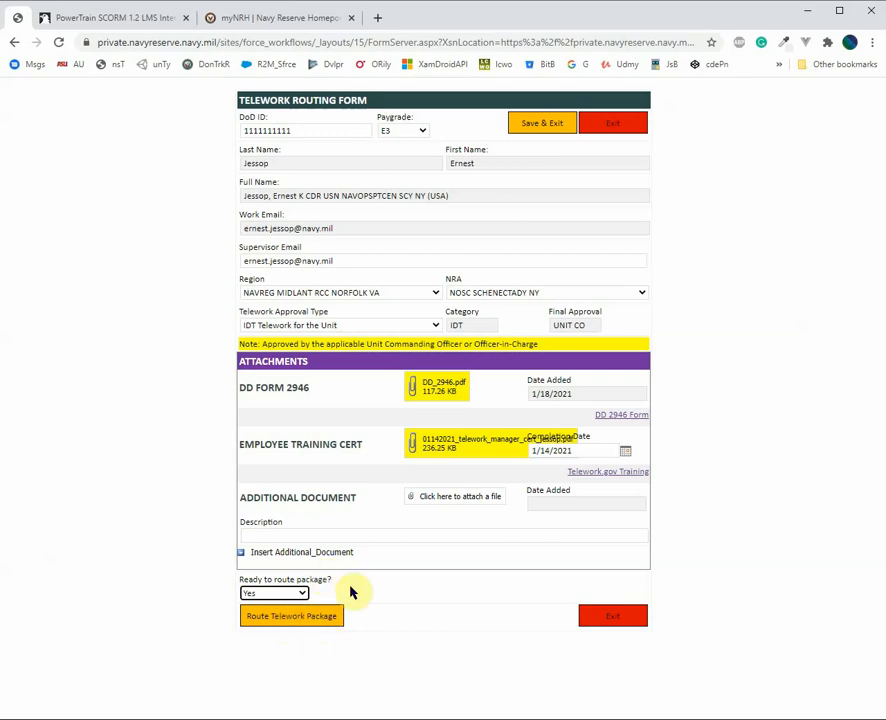
pyautogui.click(289, 618)
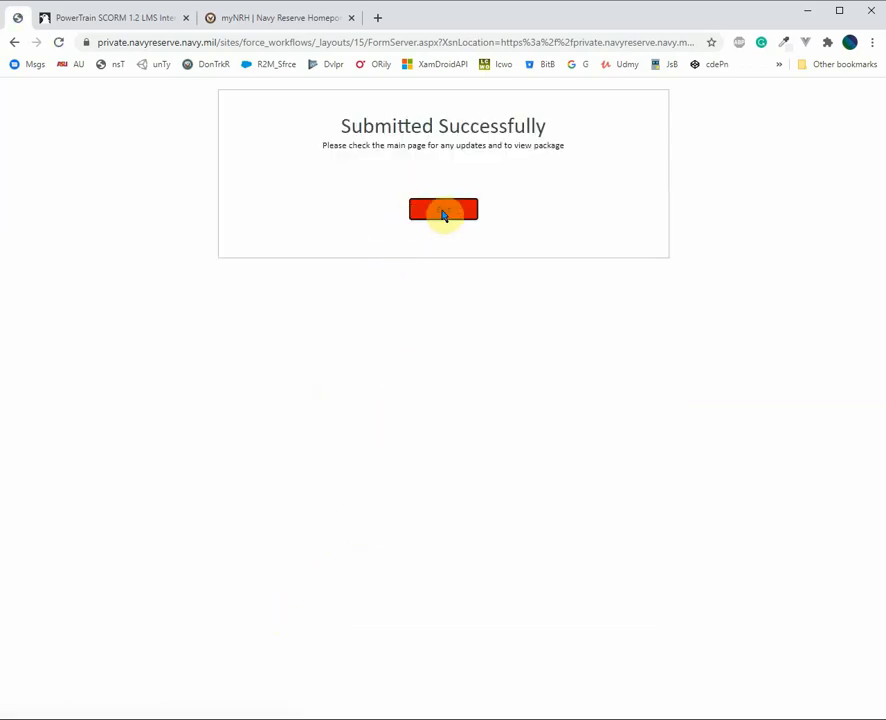
# Exit the Submitted Successfully page and scroll down the CNRFC Workflow Portal home page
pyautogui.click(443, 212)
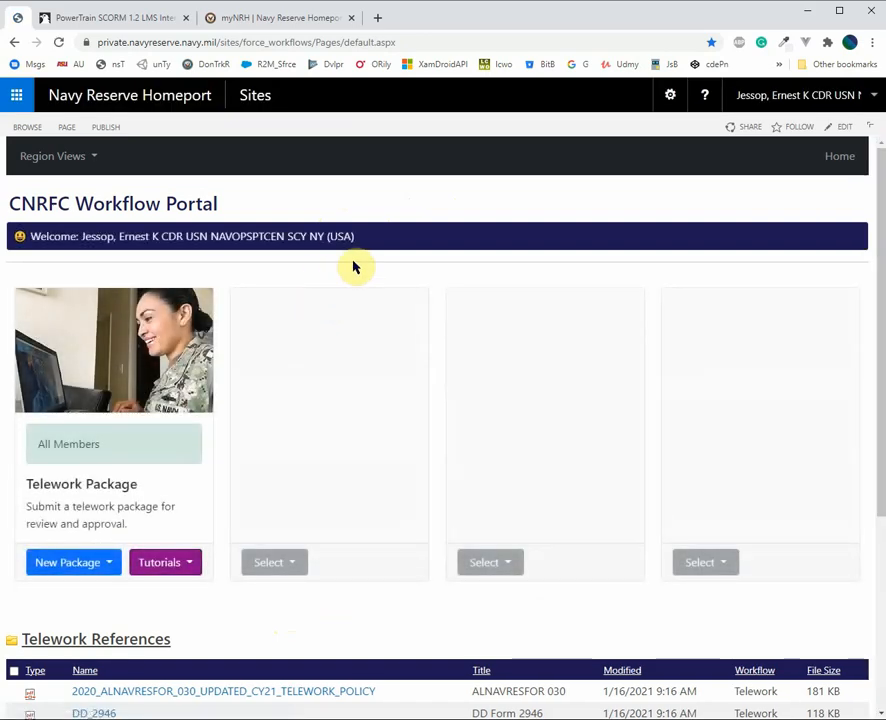
pyautogui.scroll(-2, 352, 261)
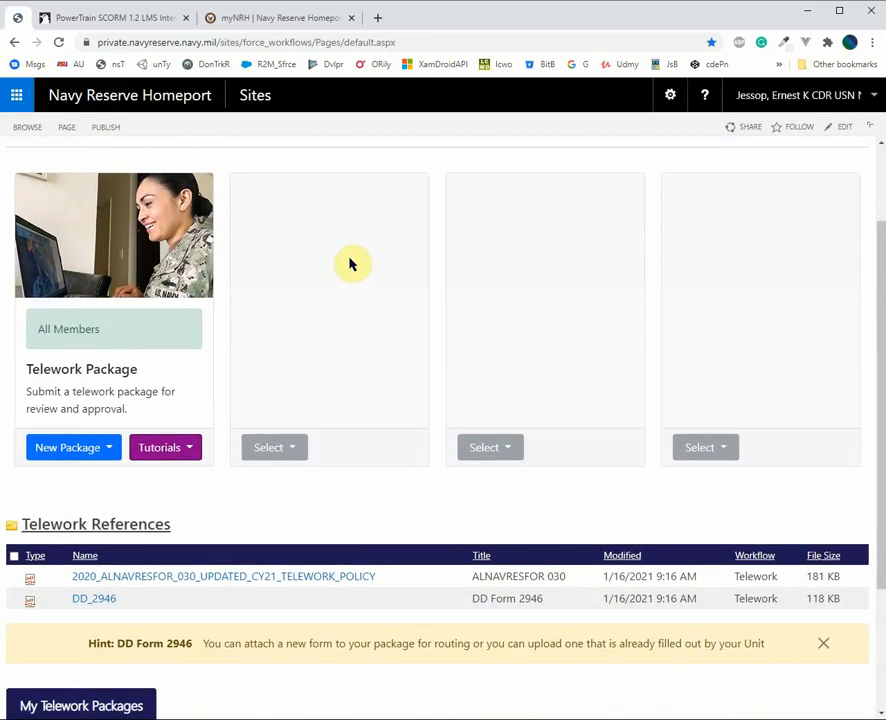
pyautogui.scroll(-3, 350, 264)
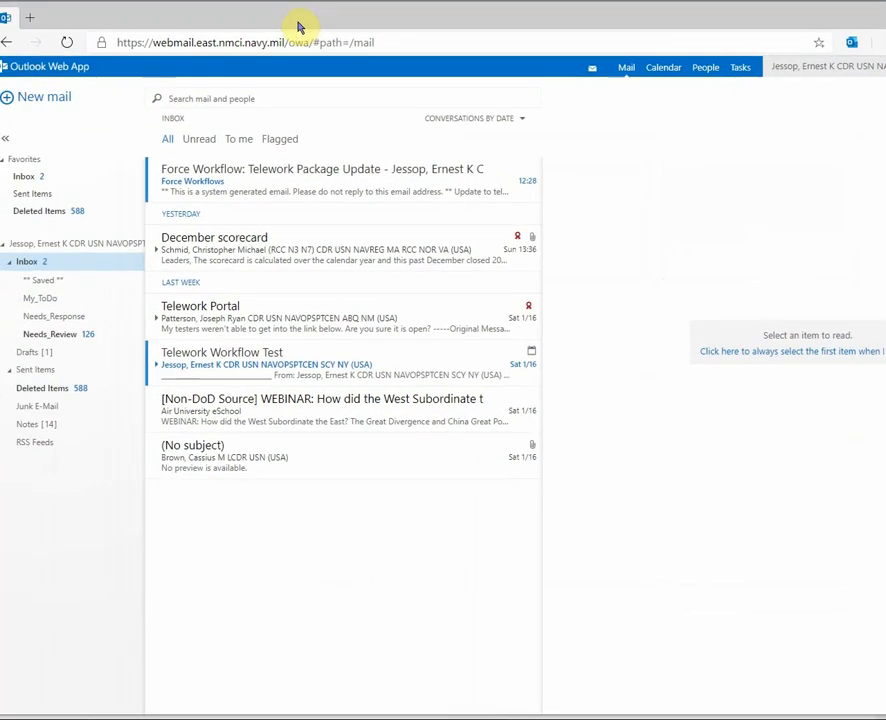
# Read the Force Workflow update email in a pop-out window, confirming Unit Review, then close it
pyautogui.click(231, 191)
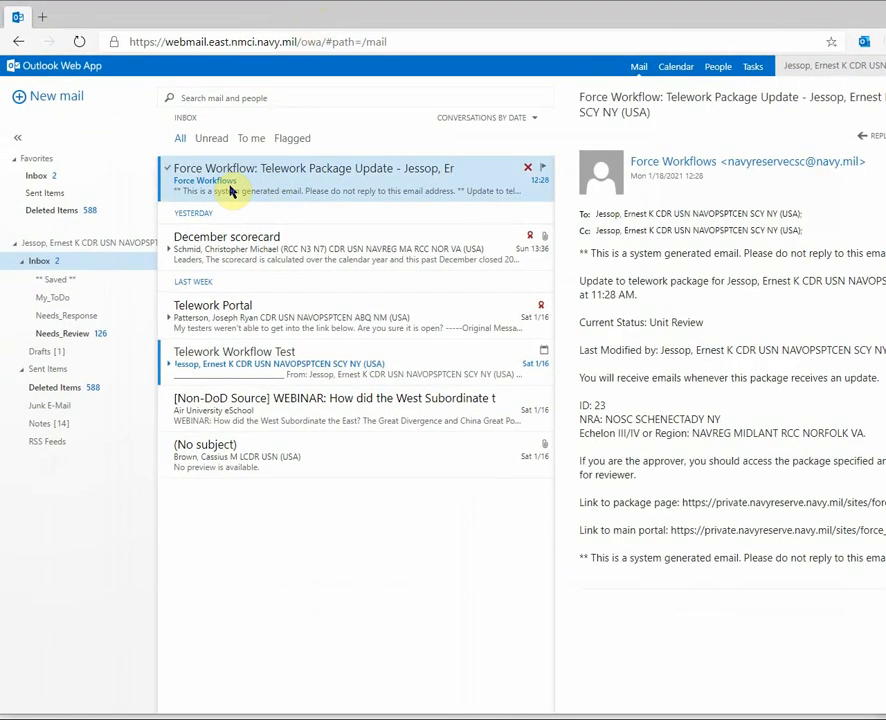
pyautogui.doubleClick(512, 168)
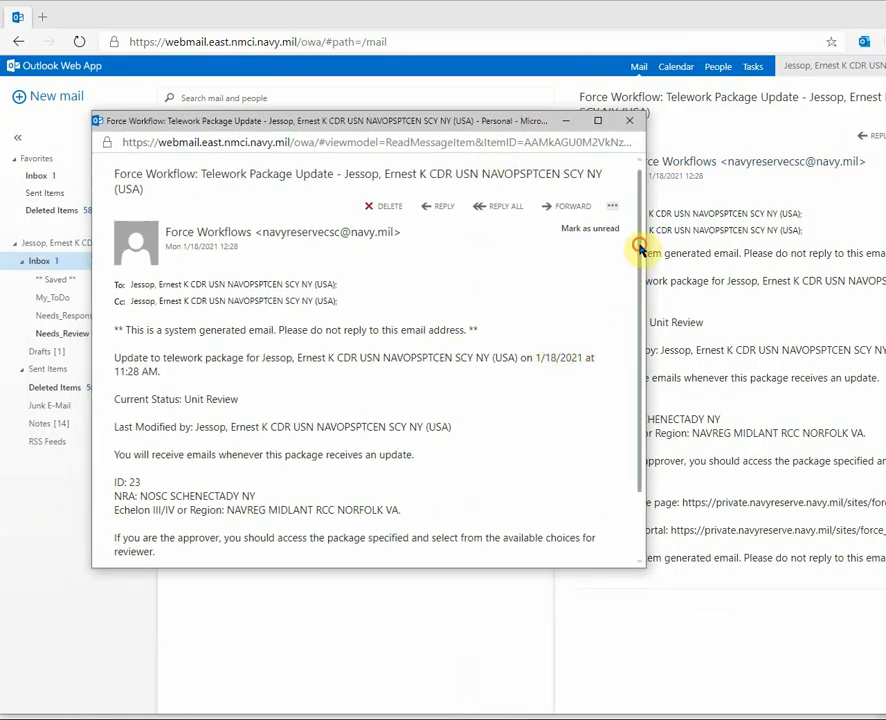
pyautogui.moveTo(638, 250); pyautogui.dragTo(638, 312)
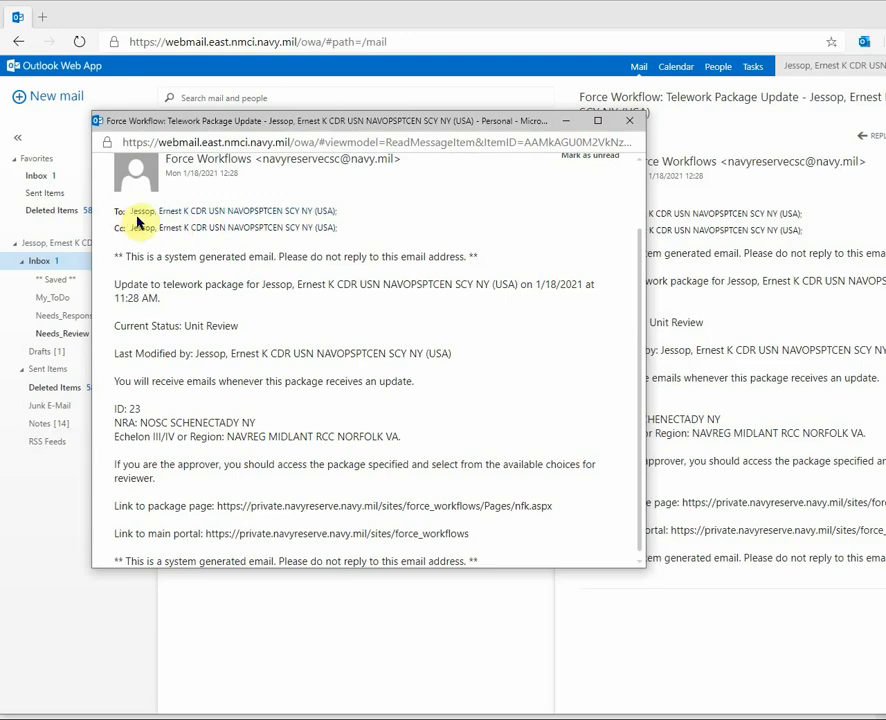
pyautogui.click(567, 120)
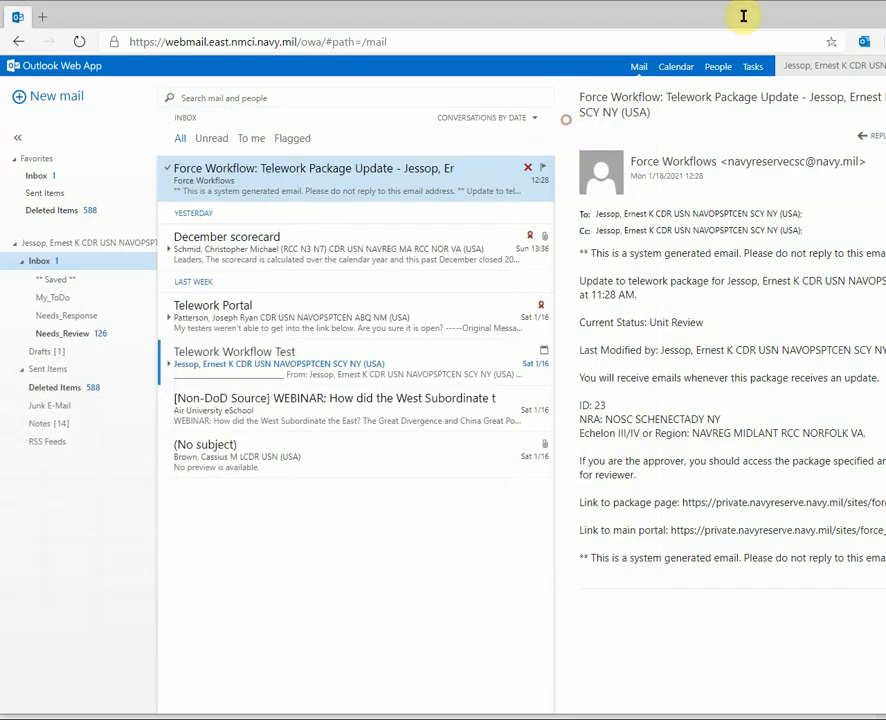
pyautogui.moveTo(823, 18); pyautogui.dragTo(680, 25)
# Minimize Outlook to show packages 23 and 22 in Unit Review under My Telework Packages
pyautogui.click(849, 25)
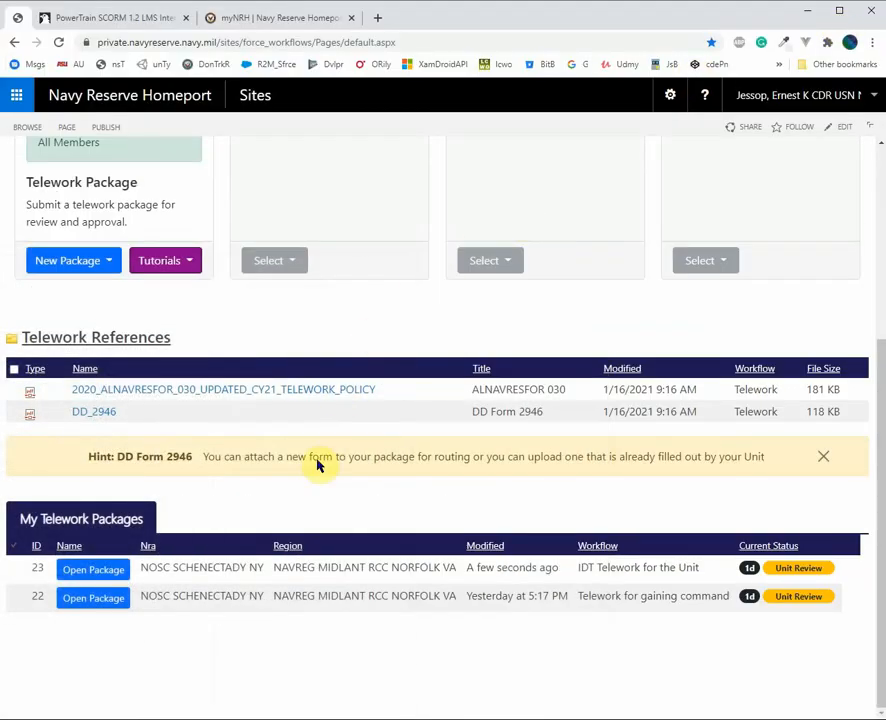